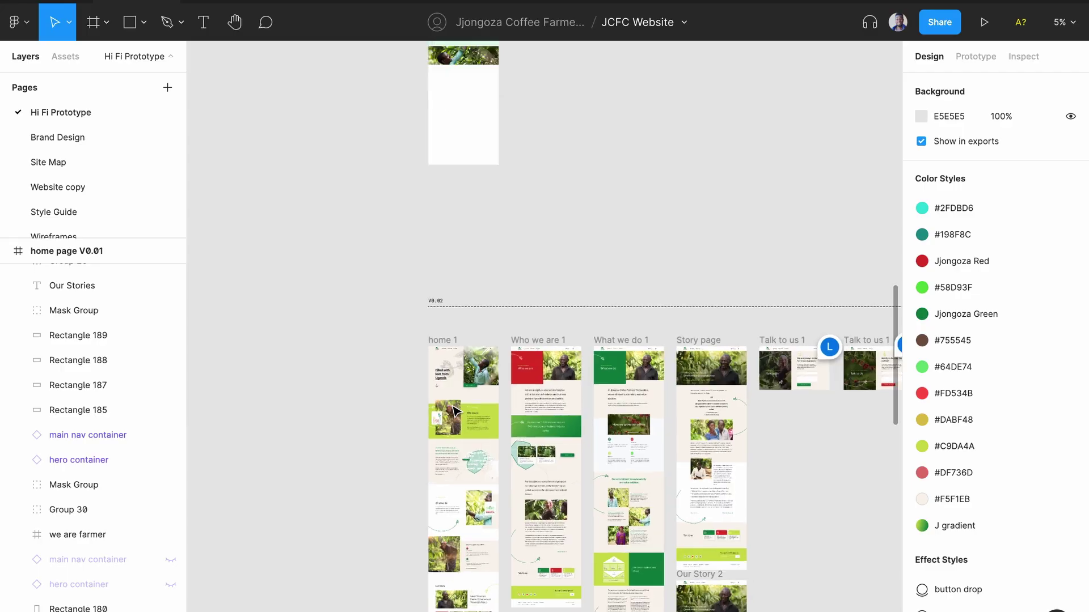
Step: Examine the home 1 frame under V0.02, from its hero area to the Who we are section
scroll(433, 452, "up", 10)
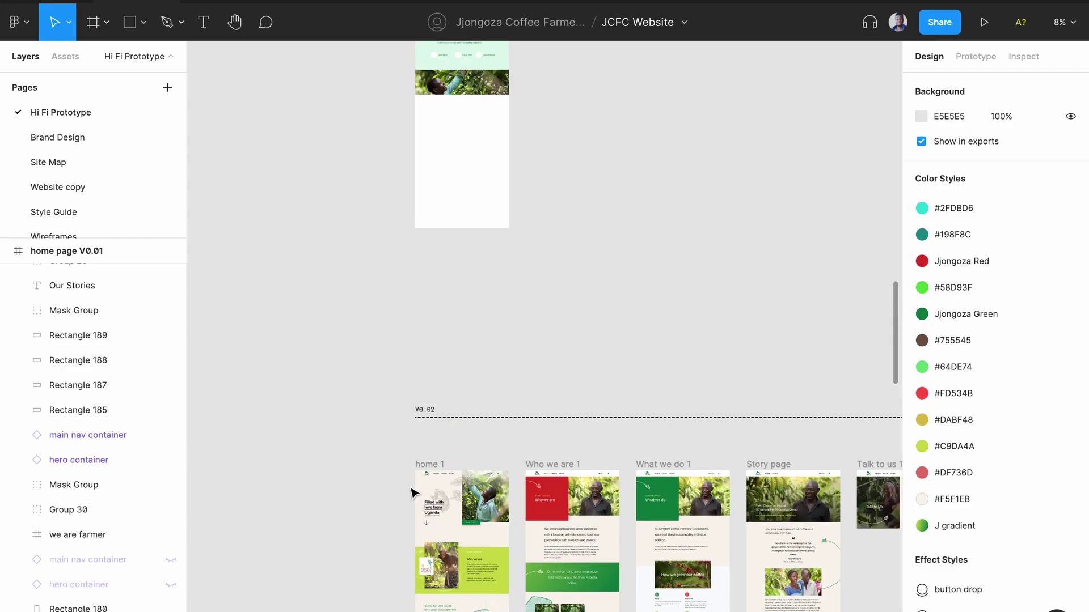
scroll(404, 525, "down", 3)
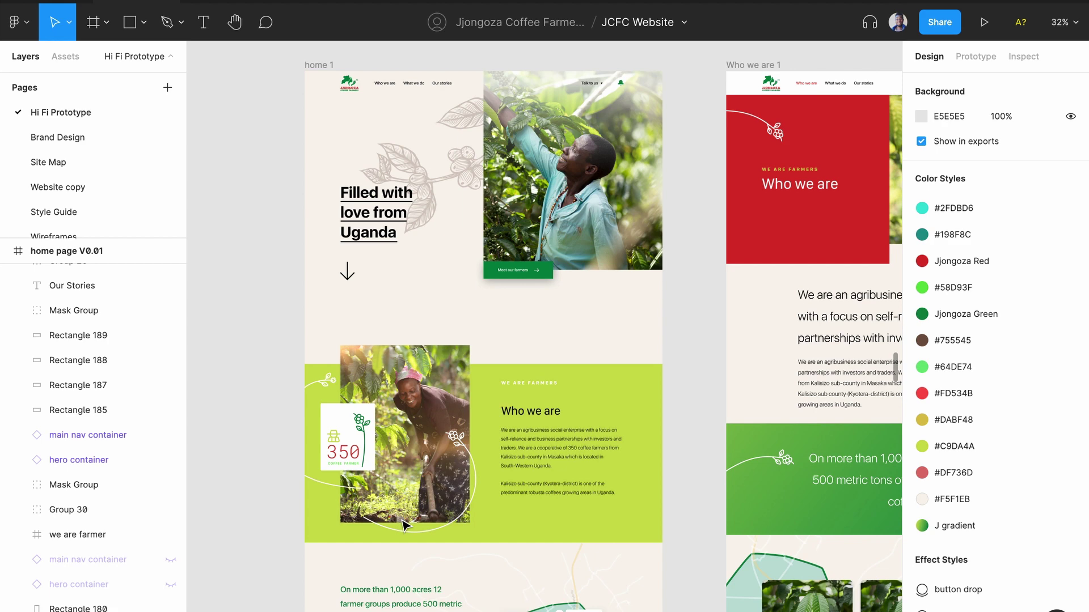
scroll(406, 526, "up", 5)
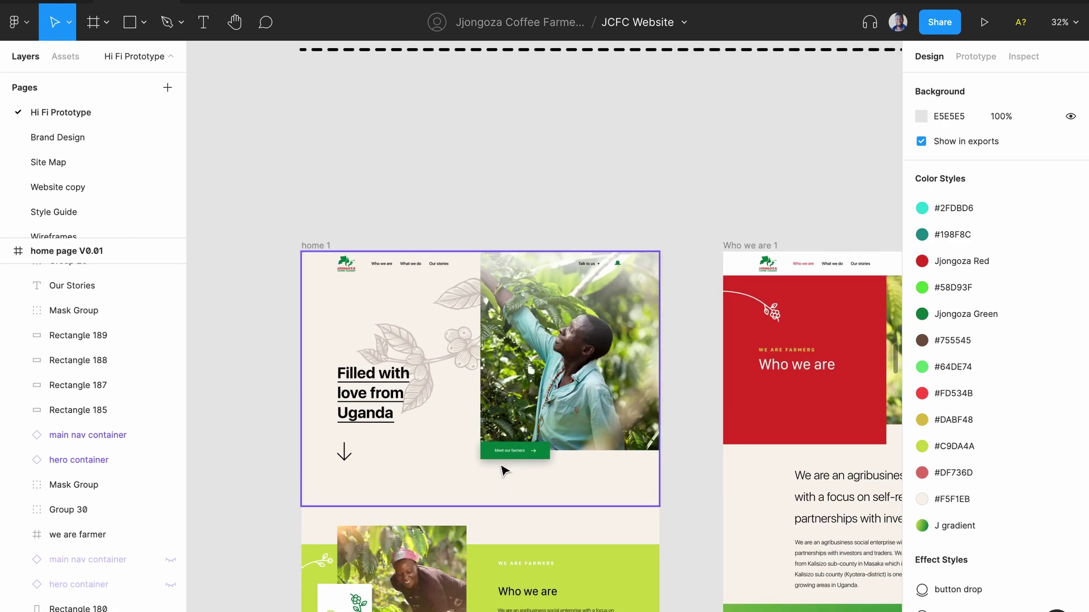
scroll(503, 470, "down", 5)
scroll(503, 470, "up", 3)
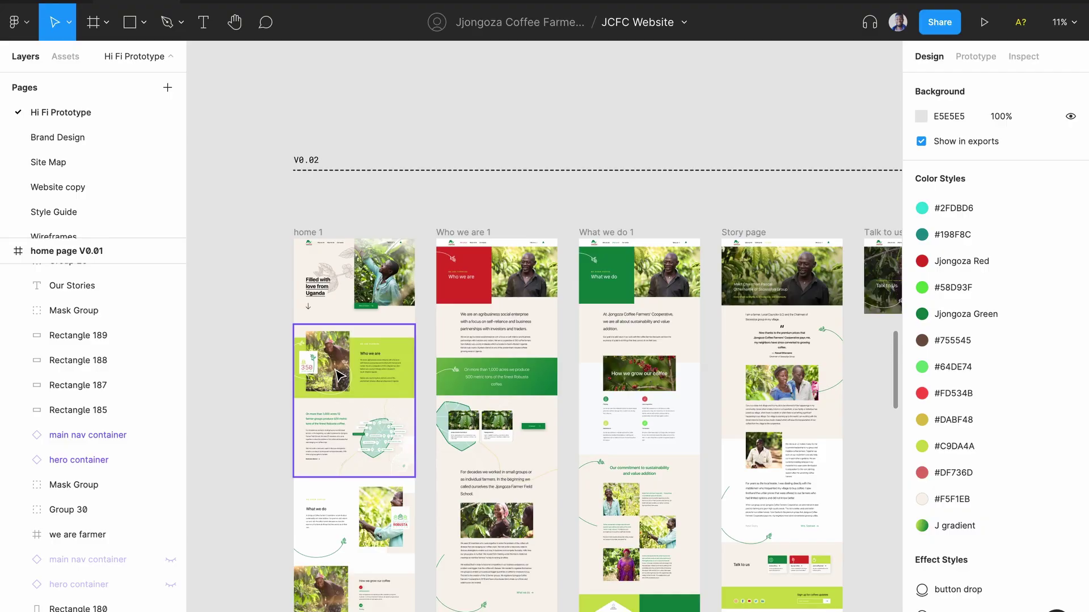
scroll(367, 376, "up", 5)
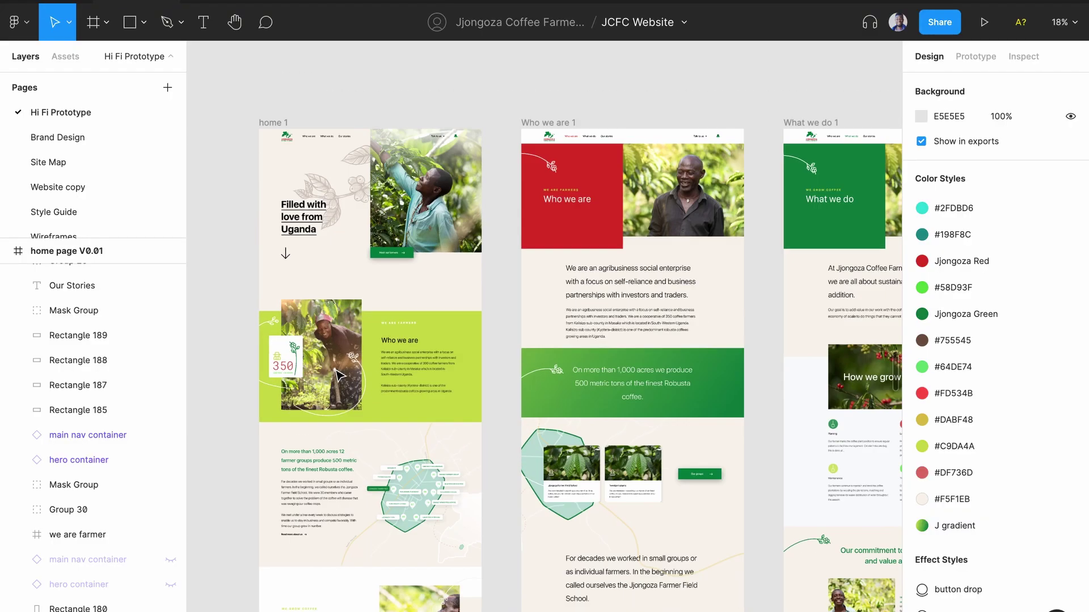
scroll(367, 375, "up", 5)
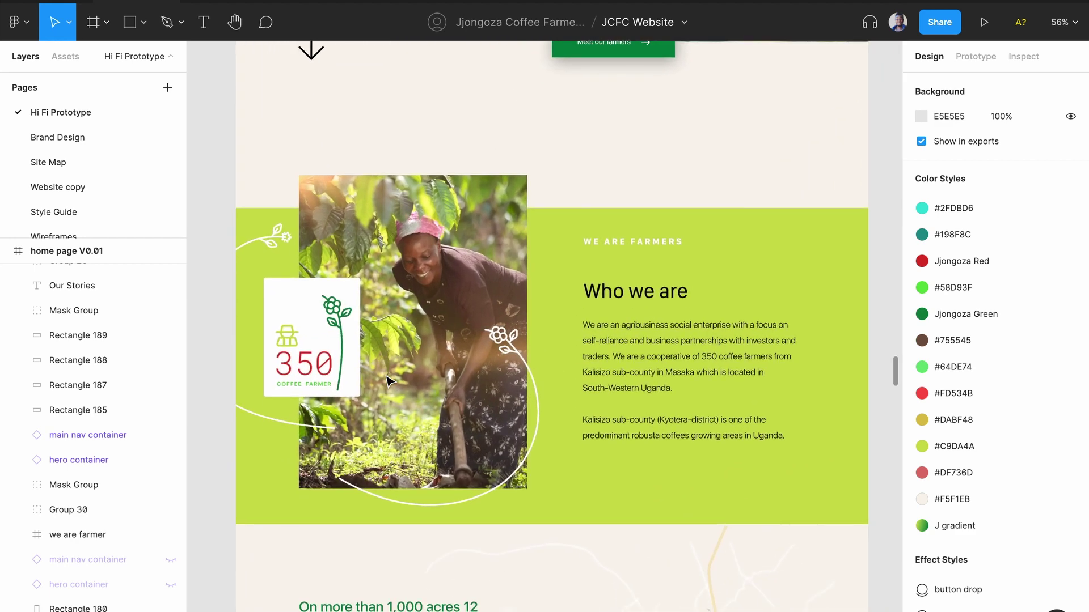
Step: Open the Brand Design page and examine the color palettes down to the Triad swatches
left_click(80, 137)
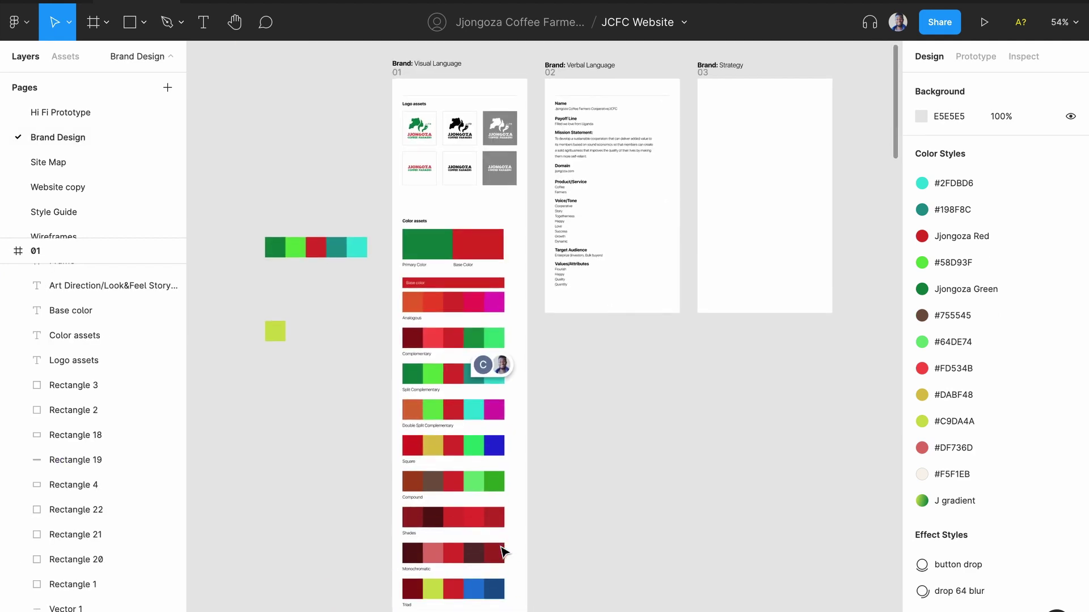
scroll(469, 502, "up", 5)
scroll(470, 503, "down", 3)
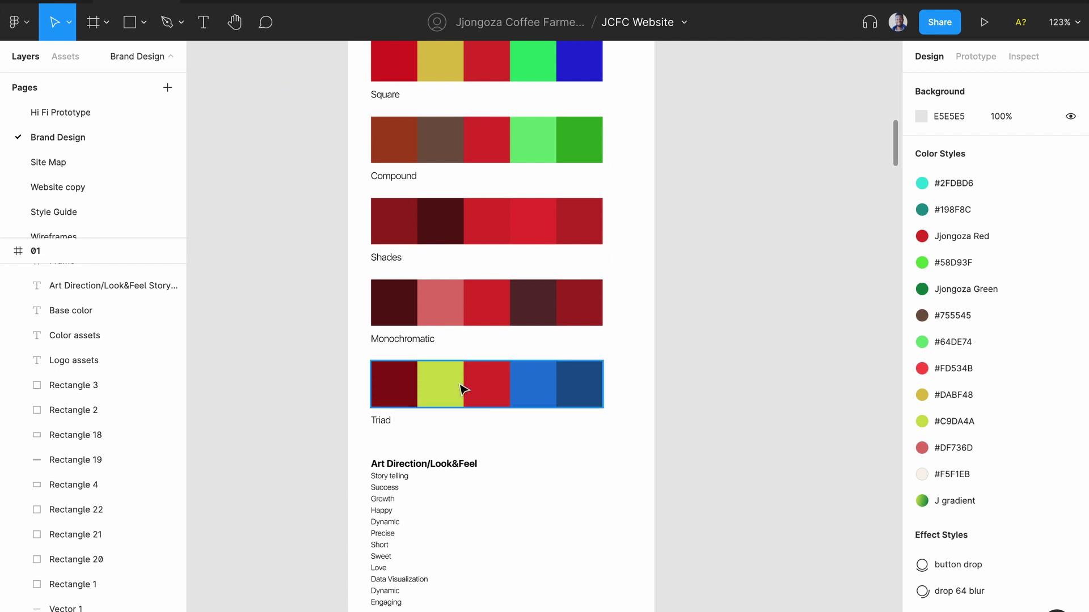
scroll(457, 386, "up", 5)
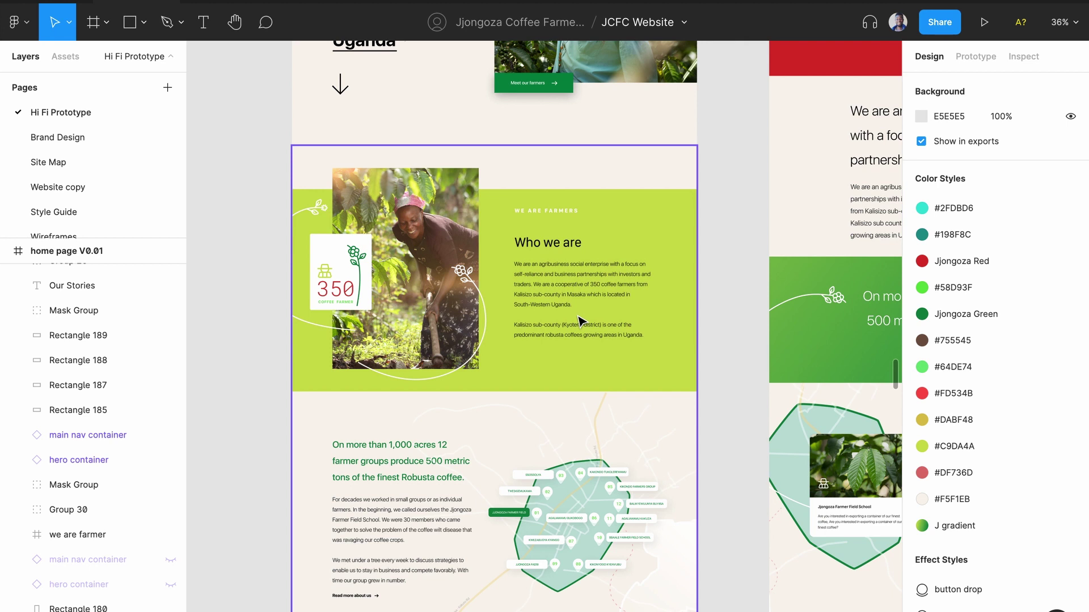
Step: Return to the Hi Fi Prototype page and examine home 1's Who we are section, farmer group map and What we do section
scroll(582, 321, "up", 3)
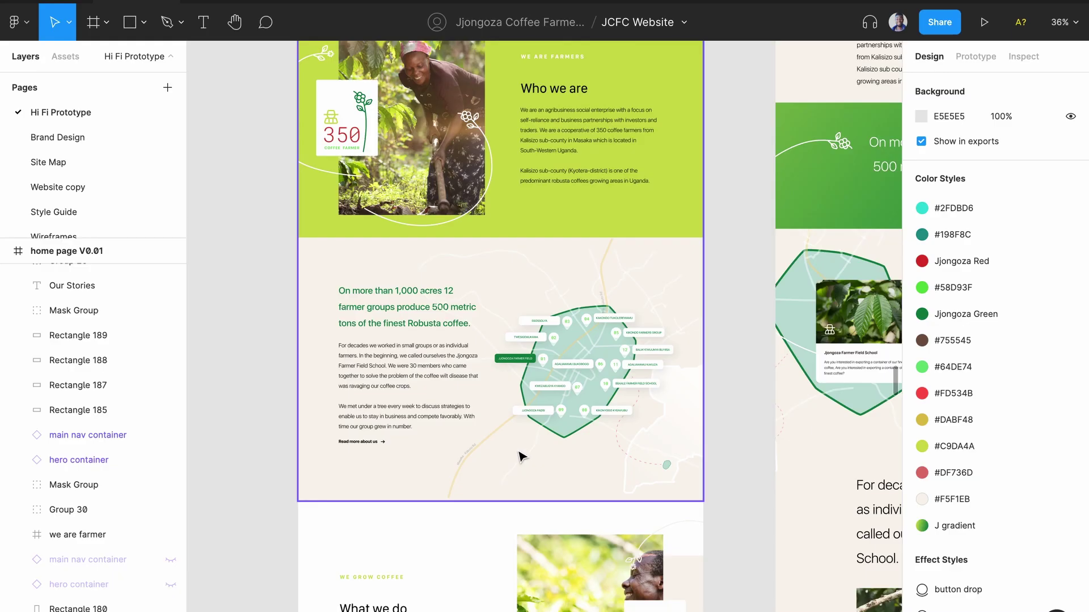
scroll(521, 454, "down", 2)
scroll(522, 453, "up", 5)
scroll(520, 455, "up", 3)
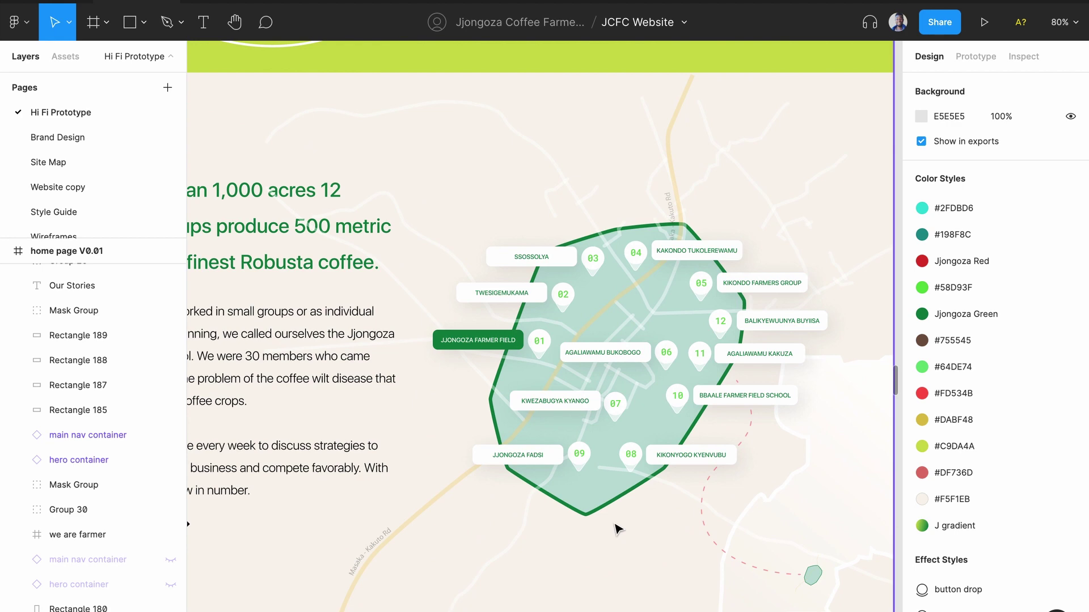
scroll(626, 435, "down", 5)
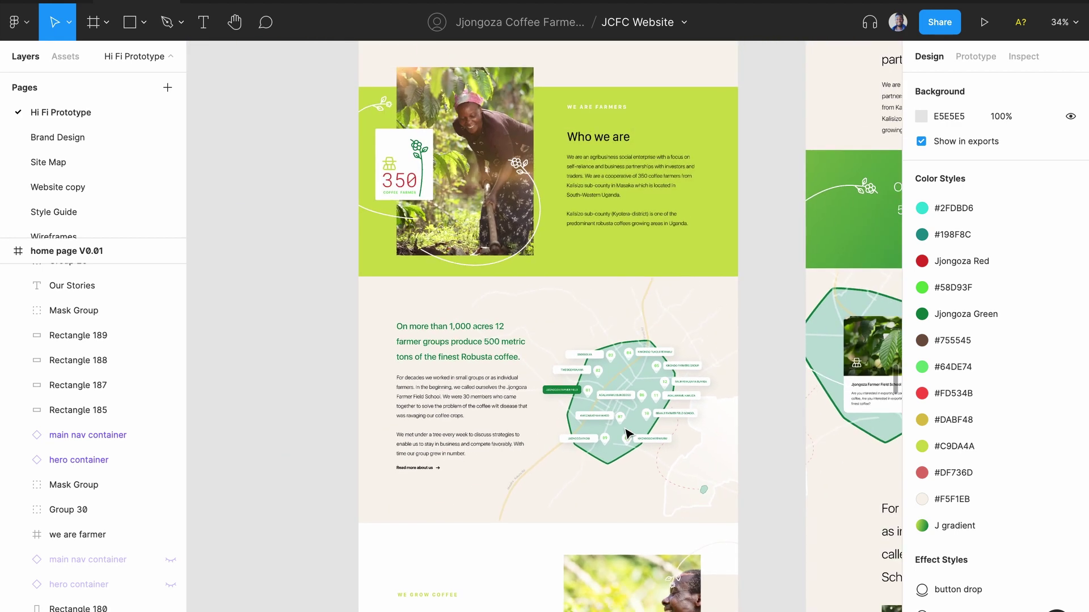
scroll(629, 485, "up", 4)
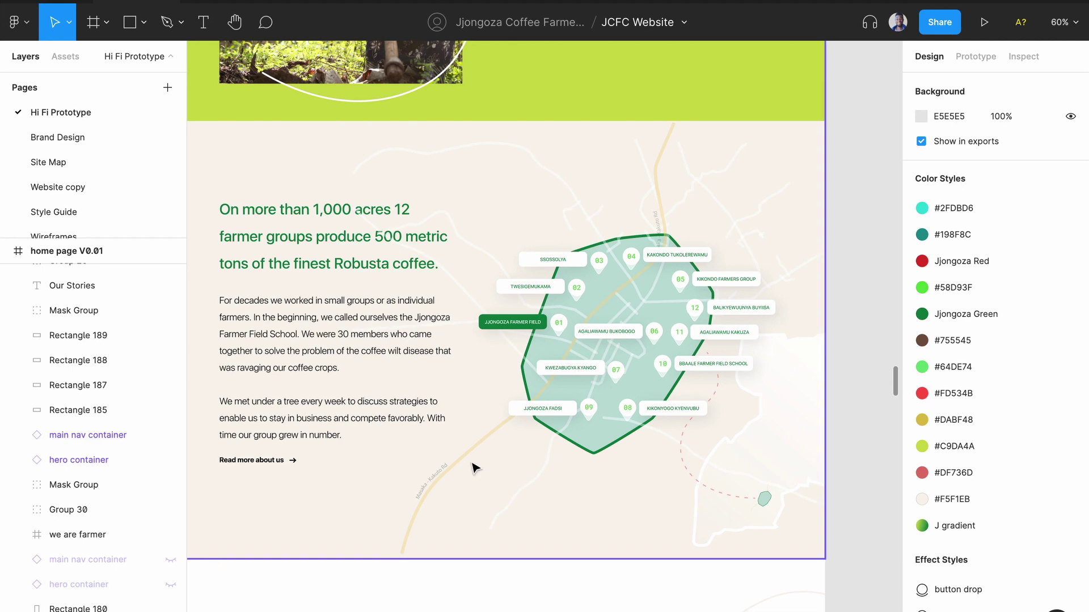
scroll(553, 482, "down", 8)
scroll(555, 484, "left", 1)
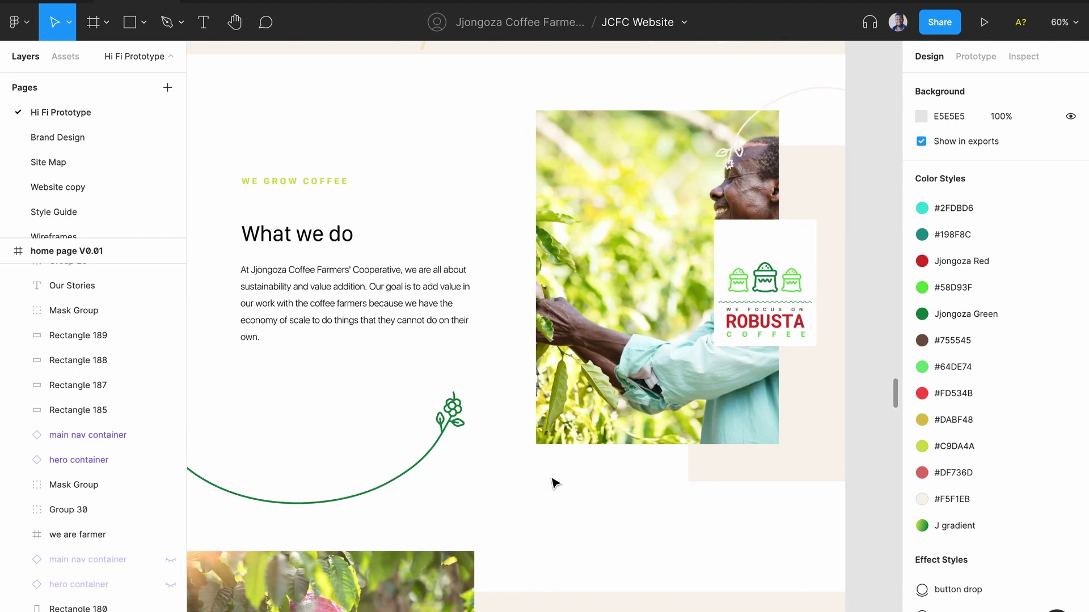
scroll(555, 483, "left", 1)
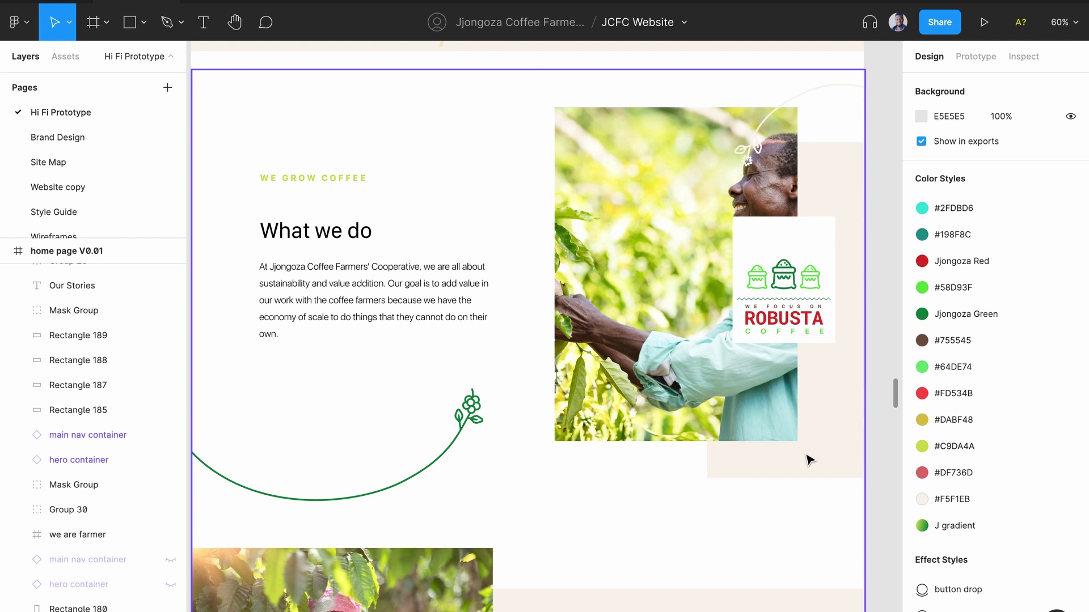
Step: Switch to Illustrator and inspect the coffee plant and farmer icons in icons.ai by selecting their paths
key("super+Tab")
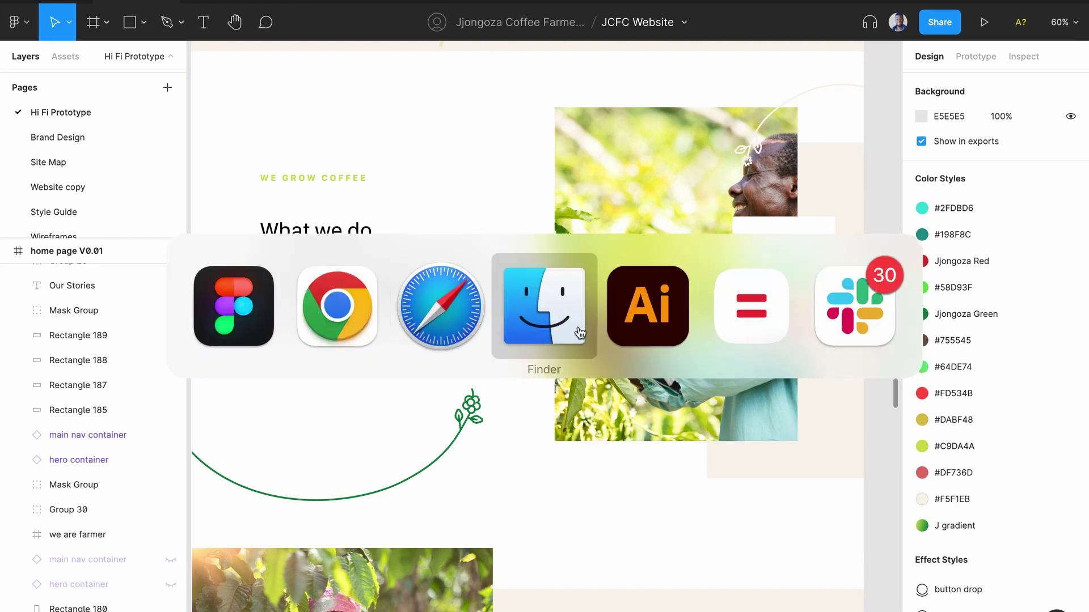
left_click(639, 321)
left_click_drag(543, 391, 593, 402)
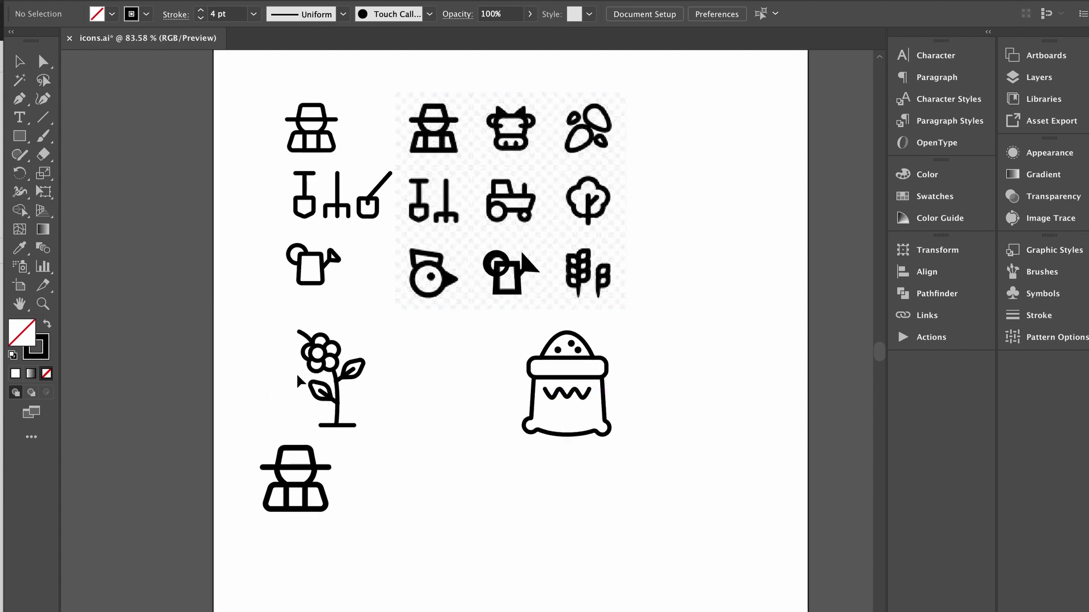
left_click(321, 365)
scroll(292, 377, "up", 2)
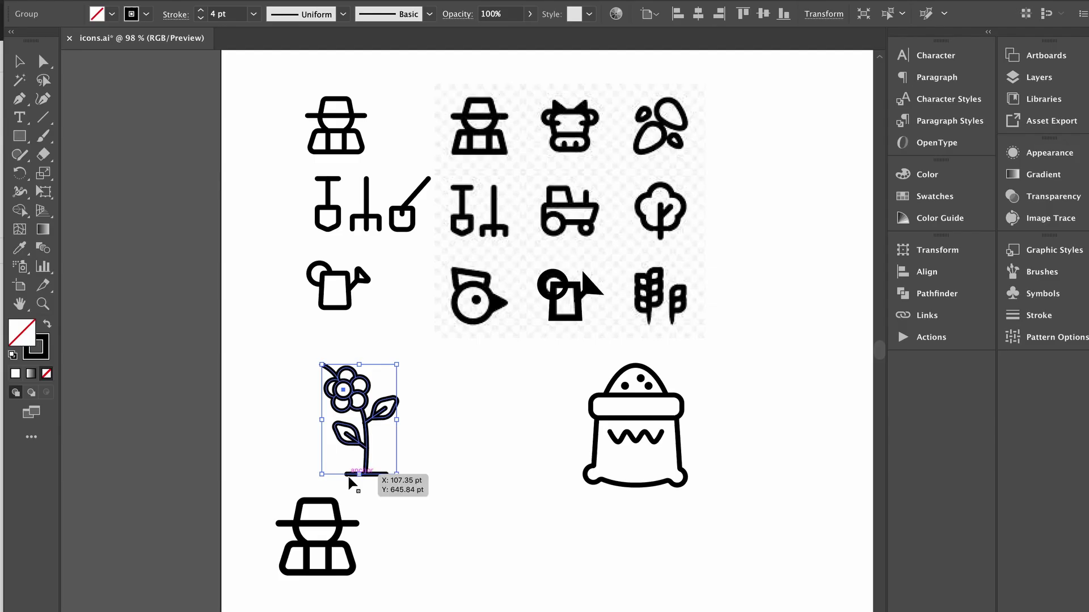
scroll(348, 477, "down", 3)
left_click(313, 490)
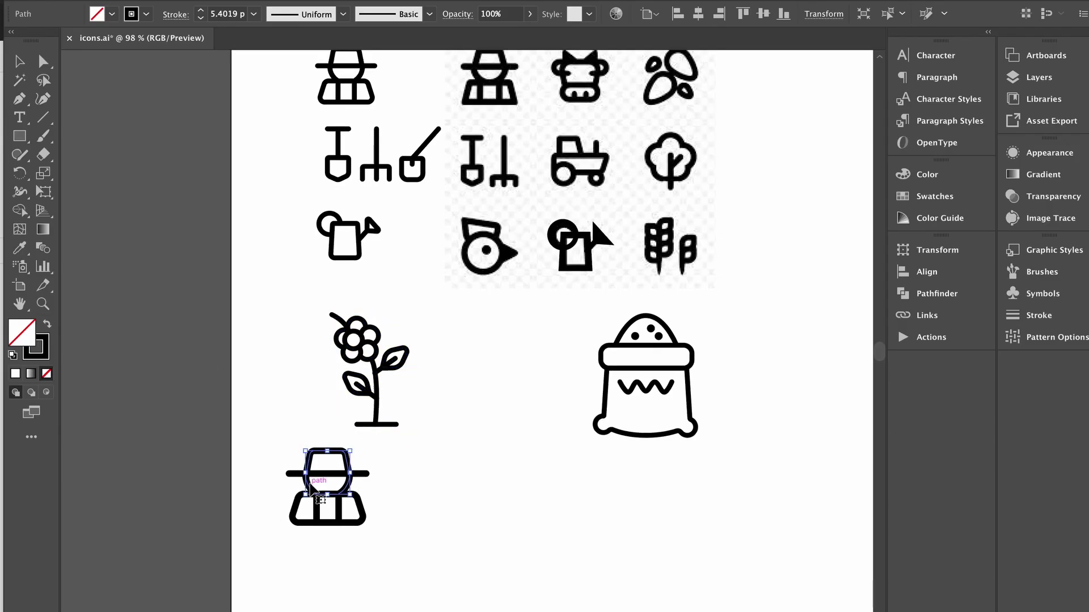
scroll(457, 579, "down", 1)
scroll(348, 517, "up", 3)
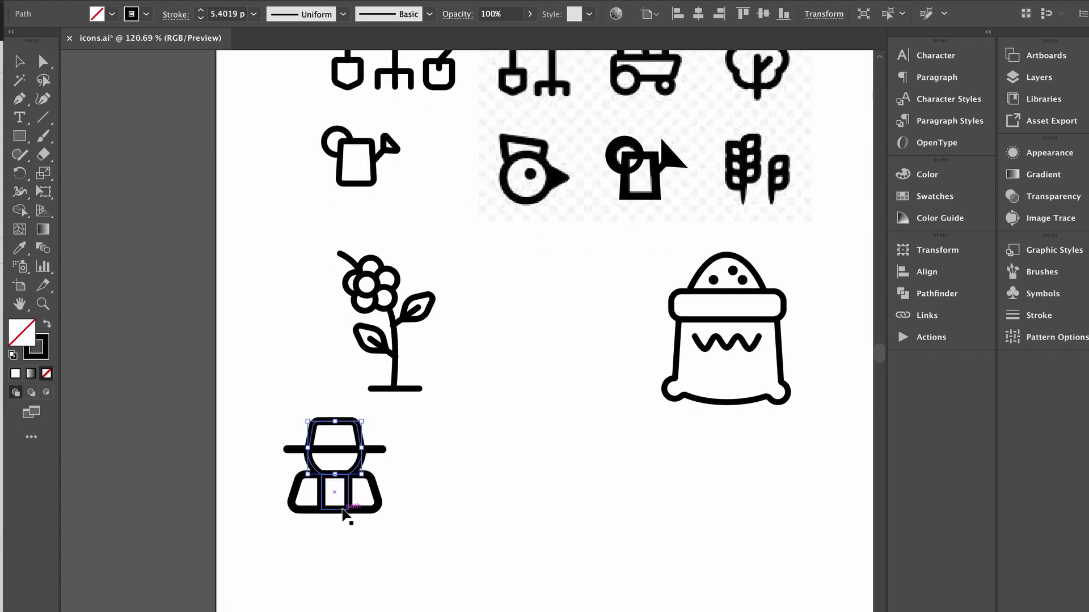
Step: Switch back to Figma and inspect the Our Story section and its farmer photo grid in the home 1 frame
left_click(375, 120)
scroll(374, 120, "up", 3)
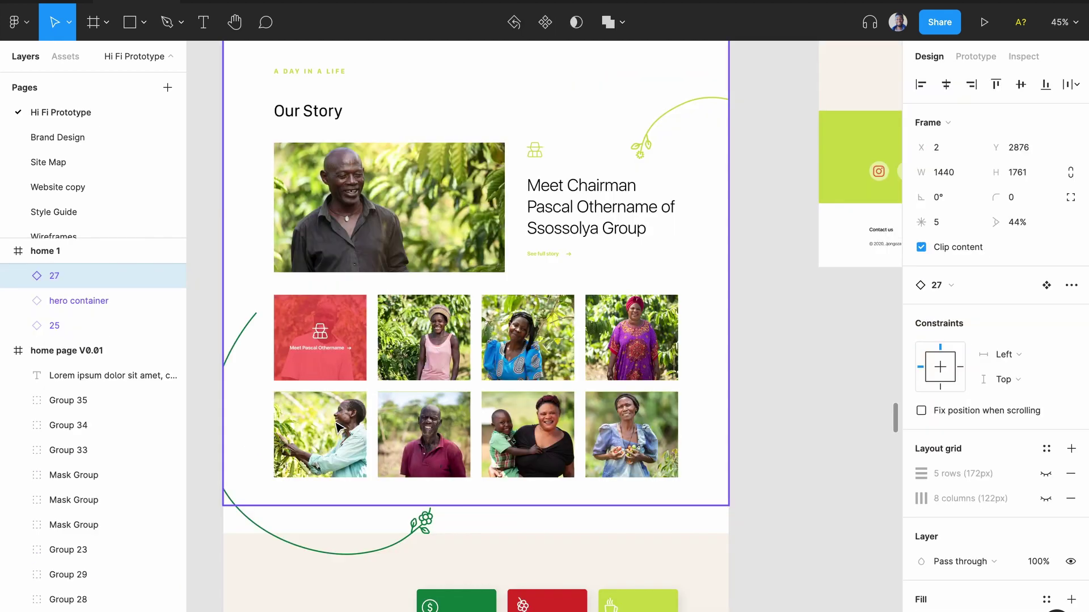
scroll(356, 397, "up", 2)
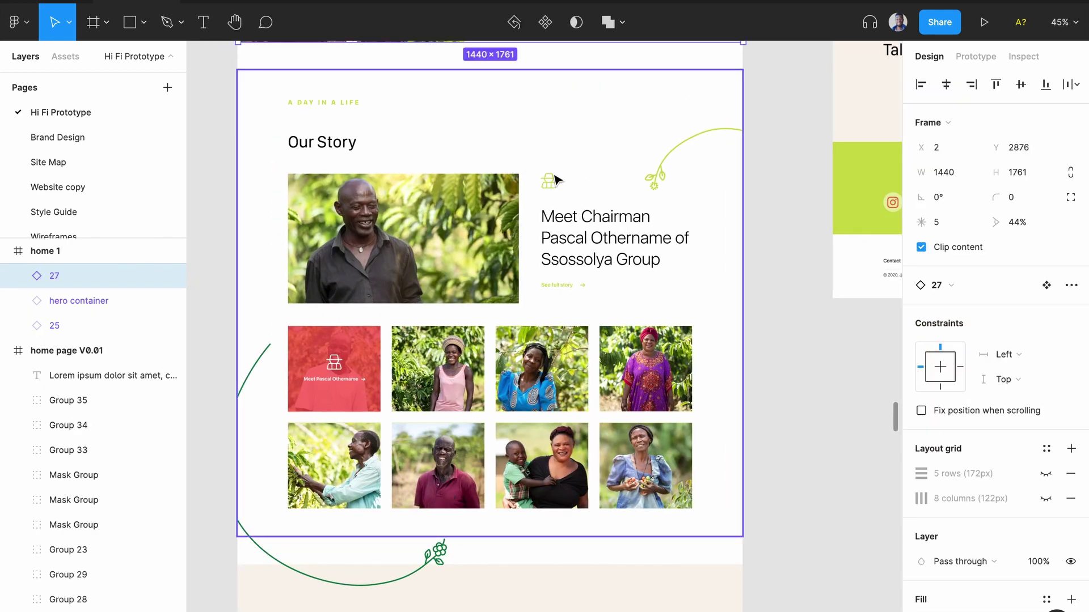
scroll(556, 177, "up", 5)
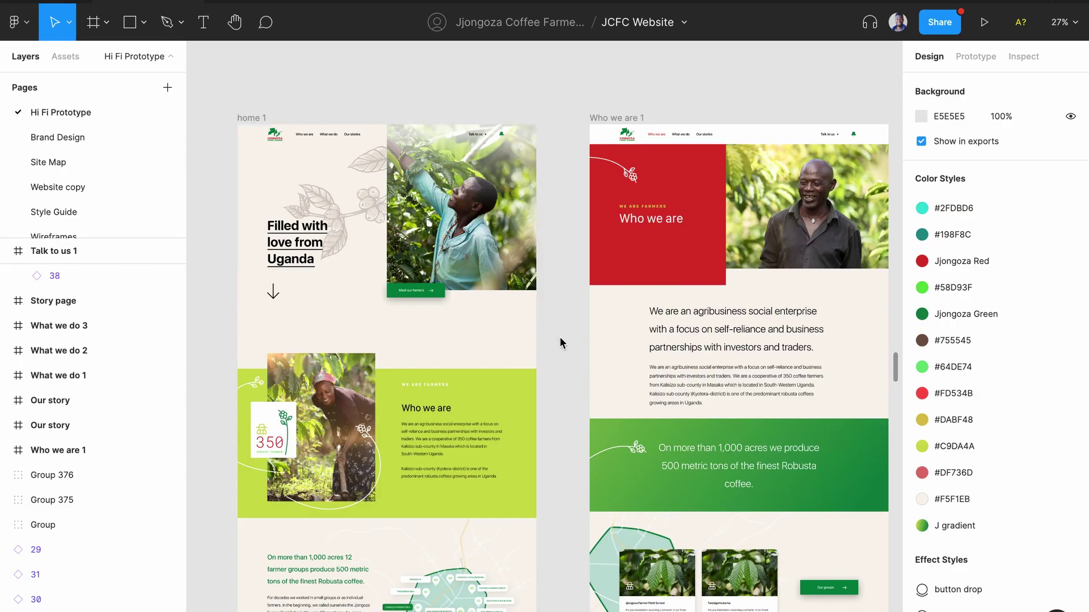
Step: Review the Who we are 1, What we do 1, Story page and both Talk to us 1 frames in sequence
scroll(560, 337, "right", 5)
scroll(560, 336, "down", 1)
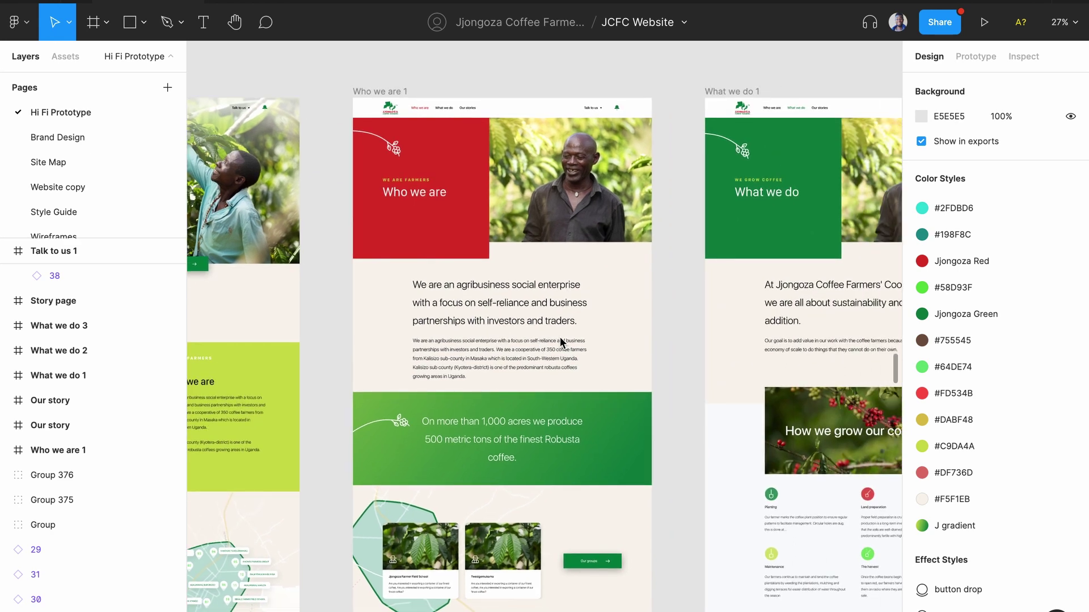
scroll(561, 341, "right", 3)
scroll(560, 341, "right", 4)
scroll(560, 342, "up", 1)
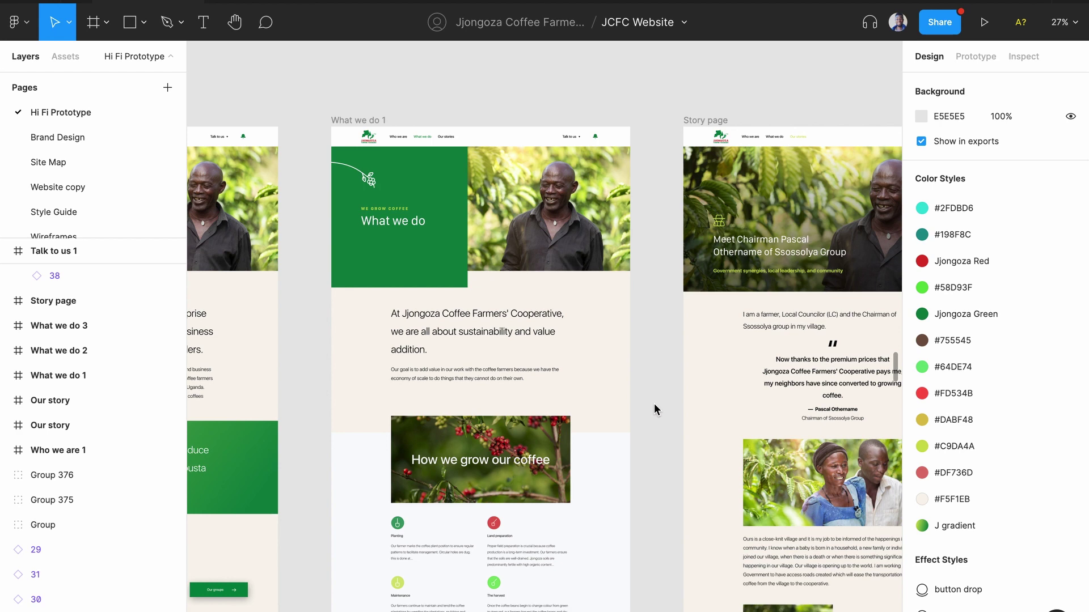
scroll(653, 409, "right", 6)
scroll(654, 409, "down", 1)
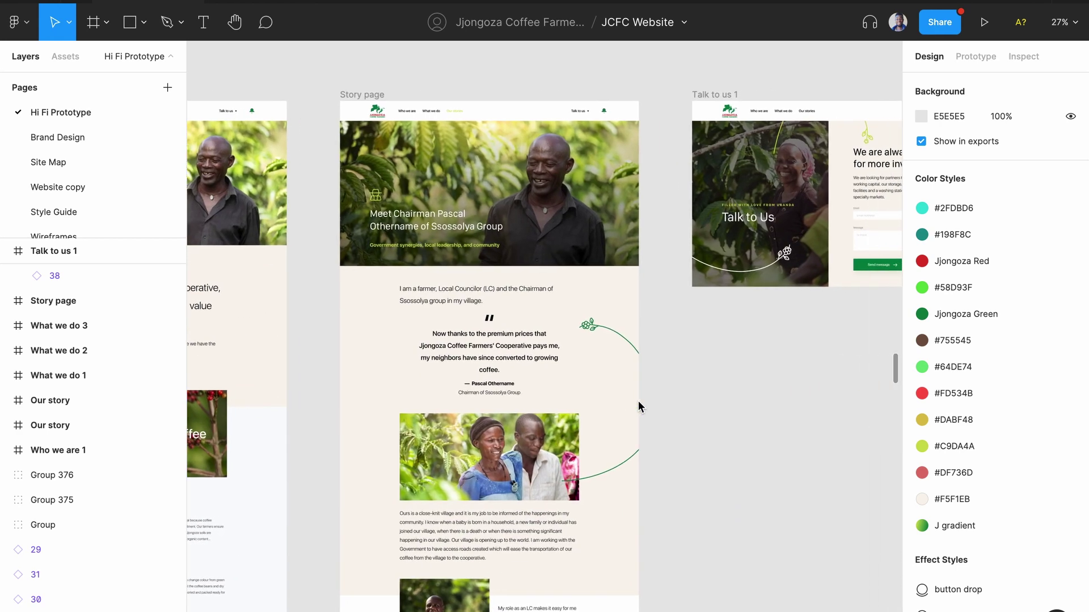
scroll(726, 443, "right", 6)
scroll(725, 443, "down", 1)
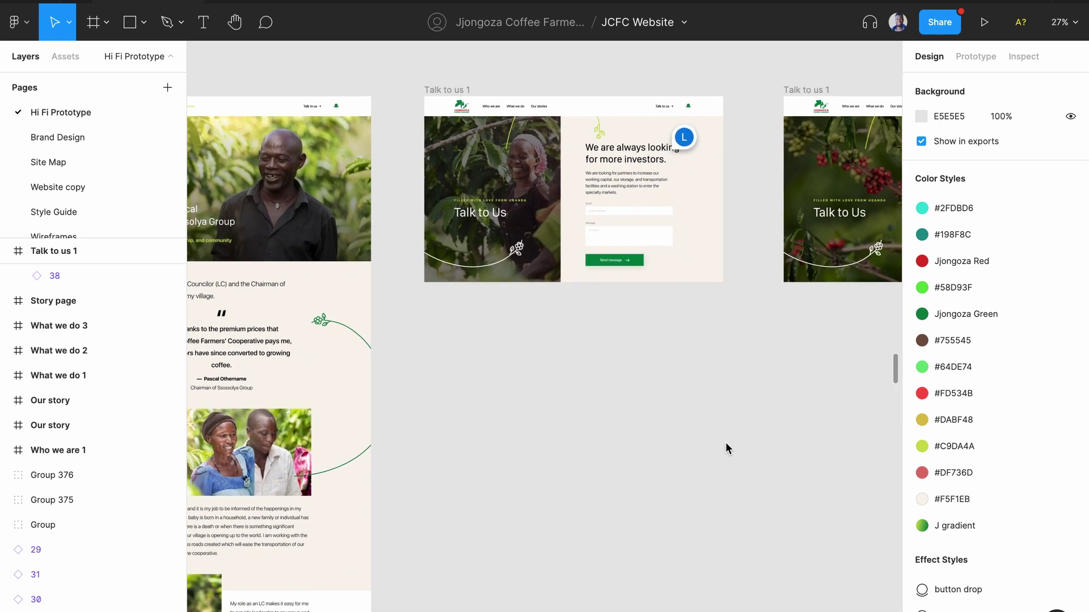
scroll(725, 443, "right", 3)
scroll(726, 443, "up", 3)
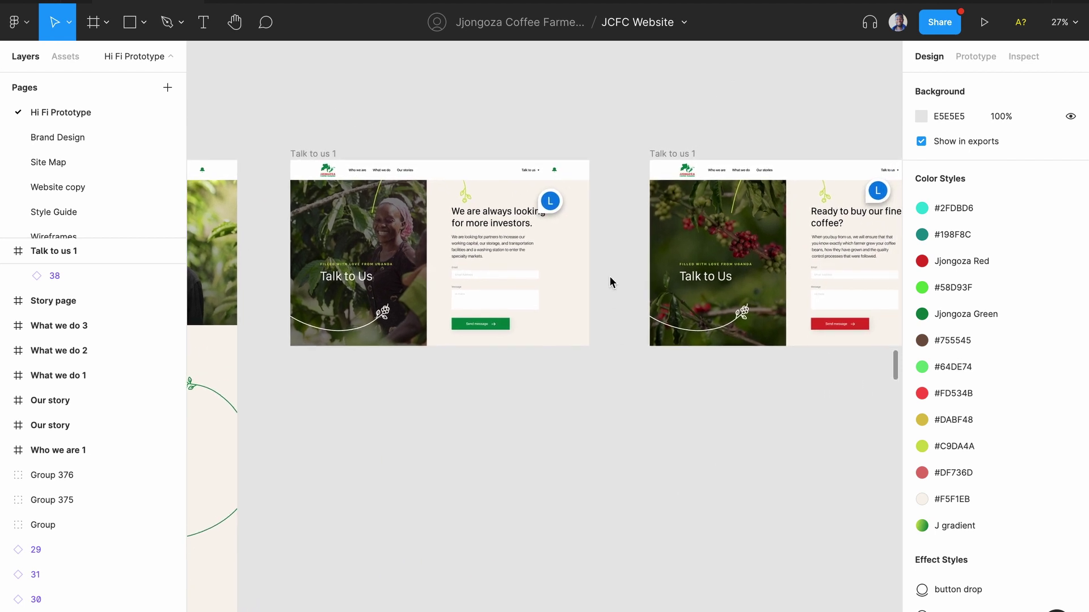
mouse_move(551, 201)
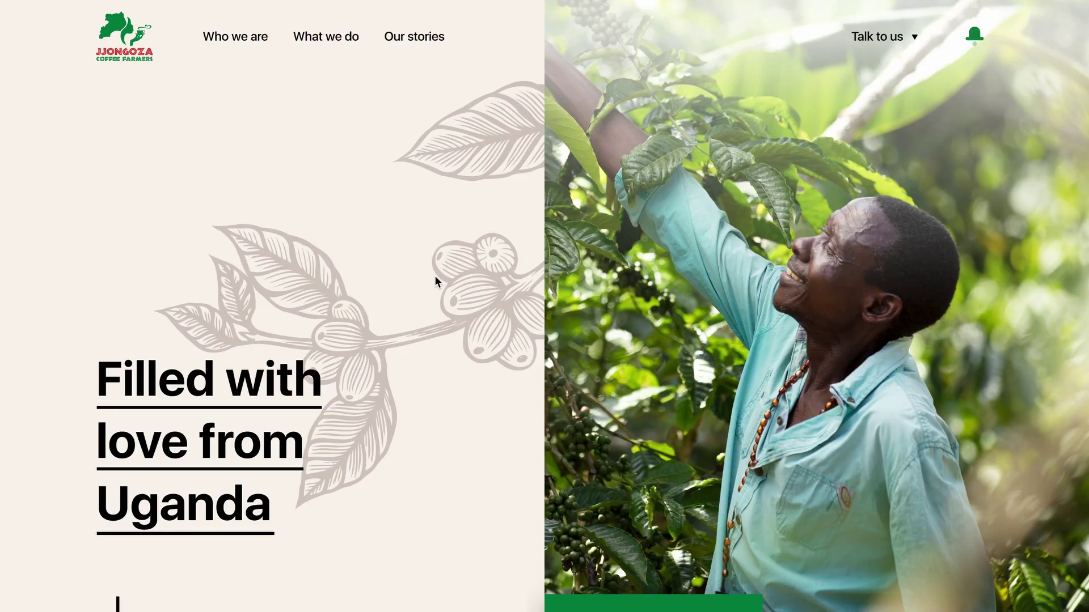
Step: Present the home page prototype full screen and examine it from the hero section downward
scroll(435, 278, "down", 5)
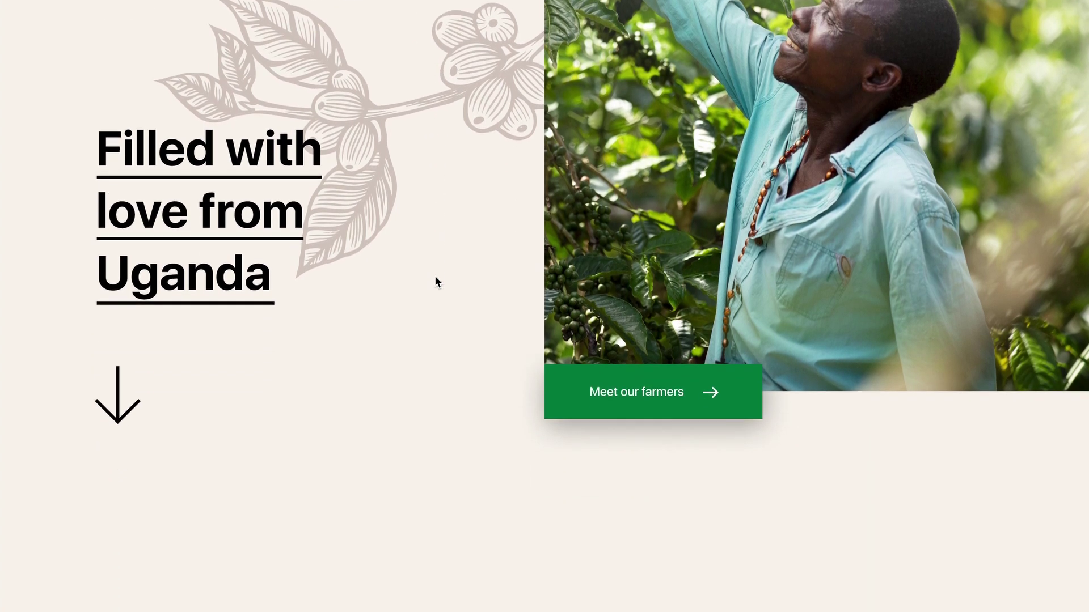